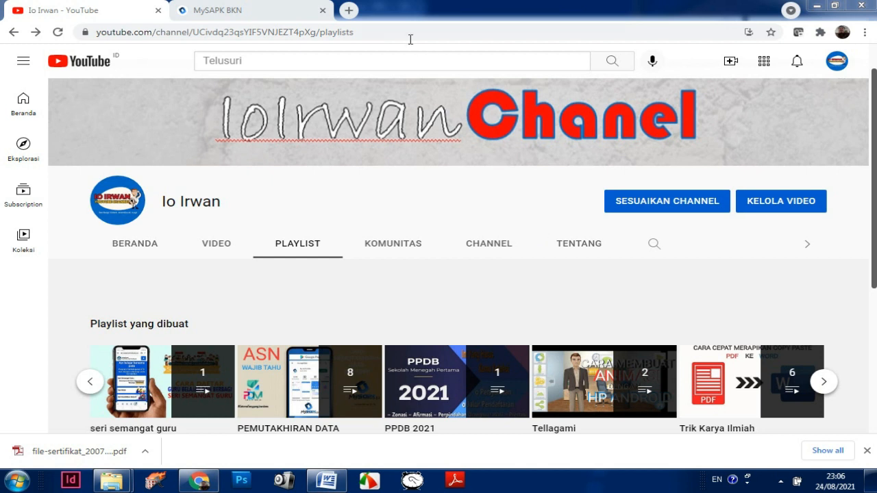
Step: Switch to the MySAPK BKN tab and open Lengkapi Data Mandiri from the dashboard
click(266, 14)
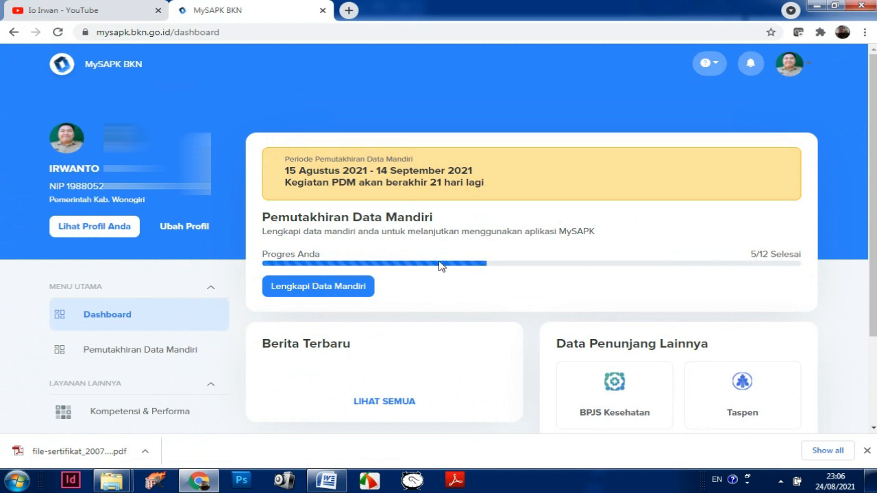
click(347, 292)
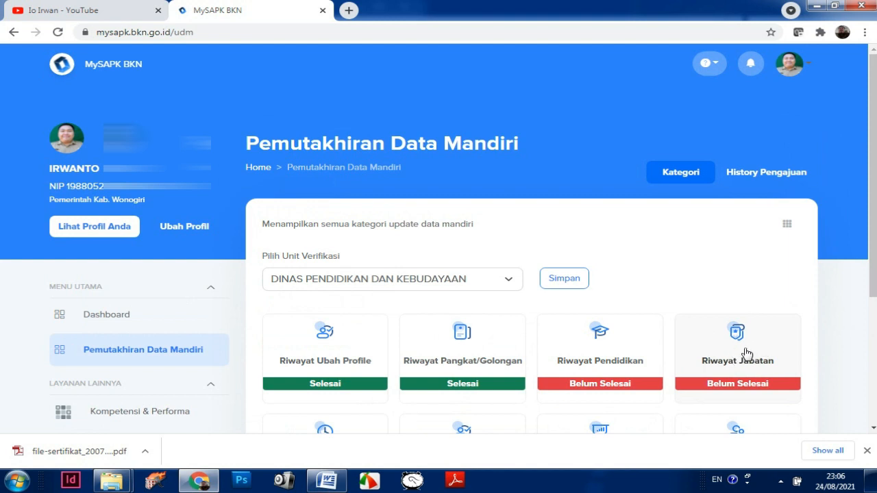
Step: Open Riwayat Jabatan and bring up the action menu for the first Guru Muda entry
click(748, 354)
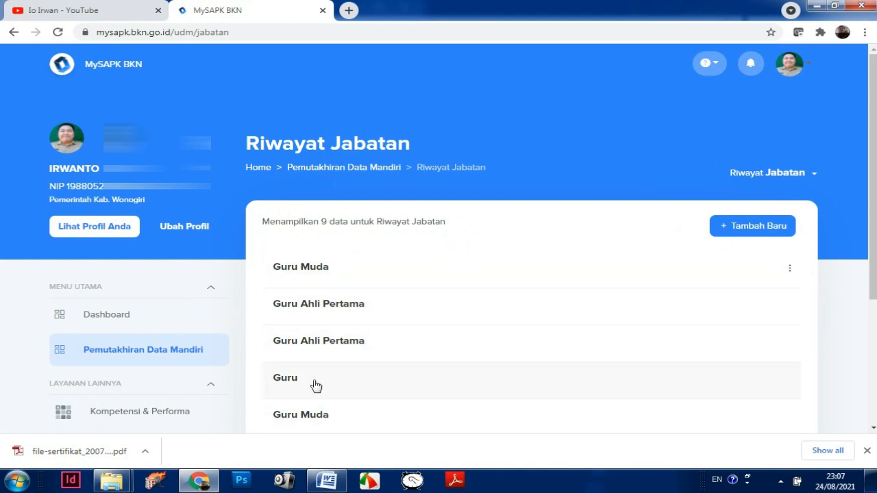
drag(874, 258, 873, 290)
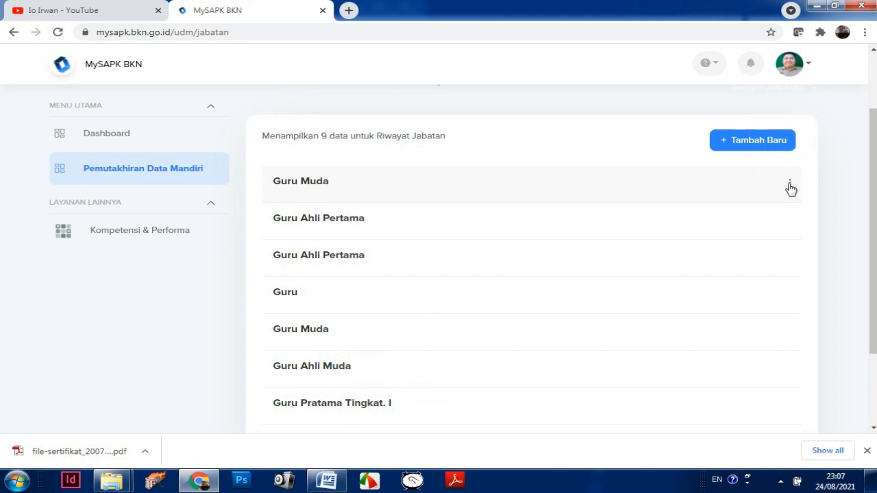
click(790, 184)
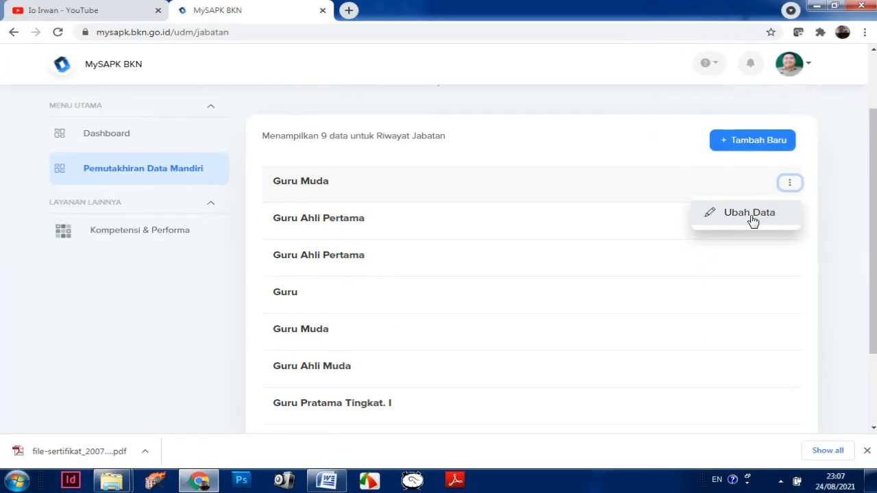
Step: Choose Ubah Data to edit the Guru Muda record and review the prefilled form
click(751, 214)
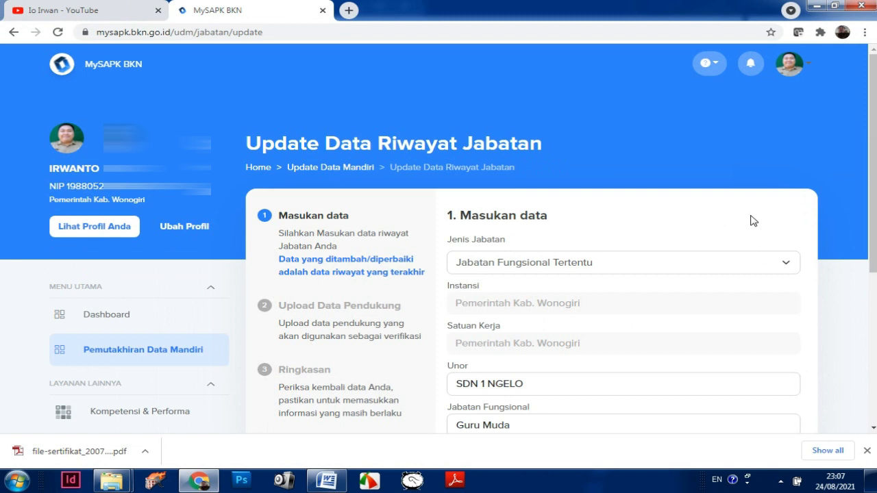
drag(875, 189, 875, 275)
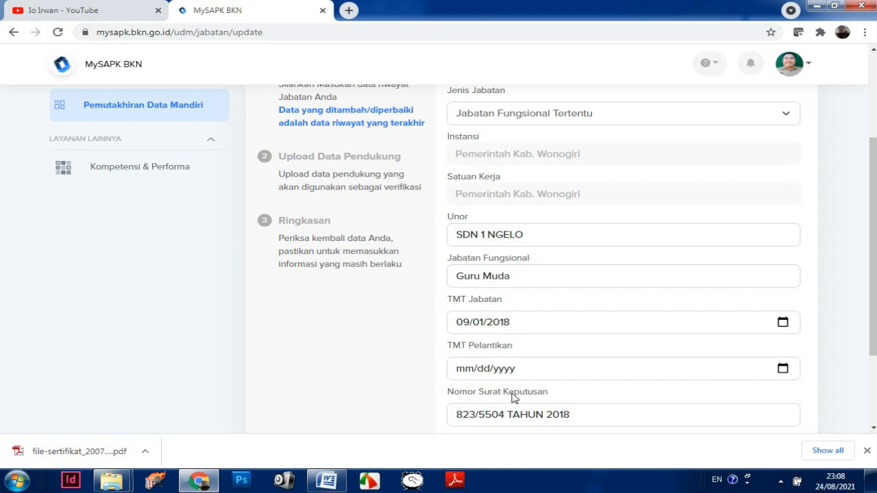
drag(874, 333, 863, 293)
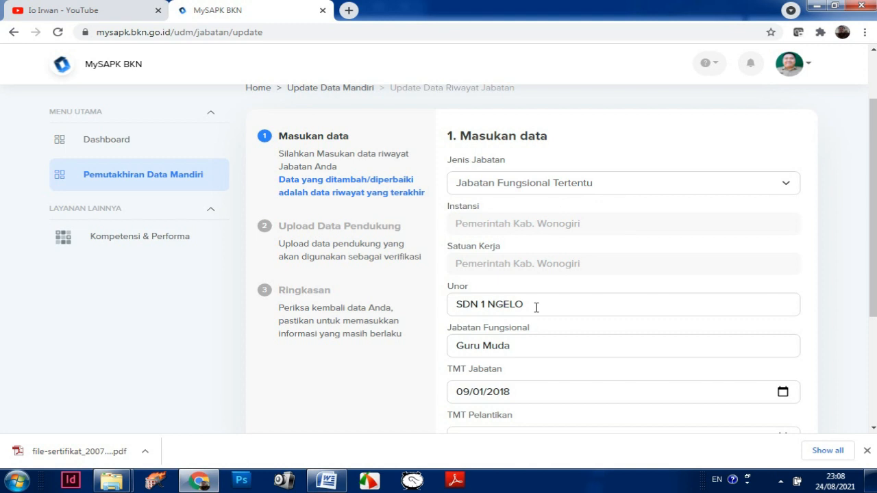
scroll(551, 307, down, 2)
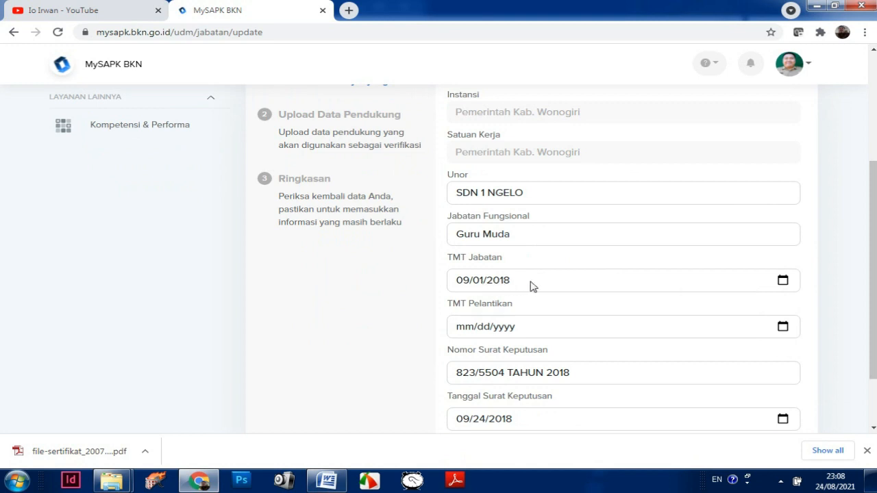
drag(873, 302, 873, 319)
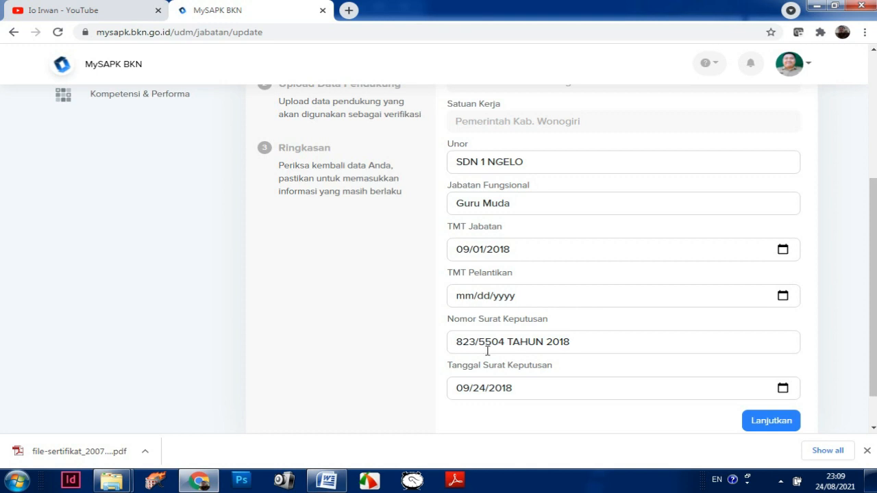
Step: Correct the decree number, replacing 823 with 821.2 and 5504 with 3461
drag(478, 344, 455, 341)
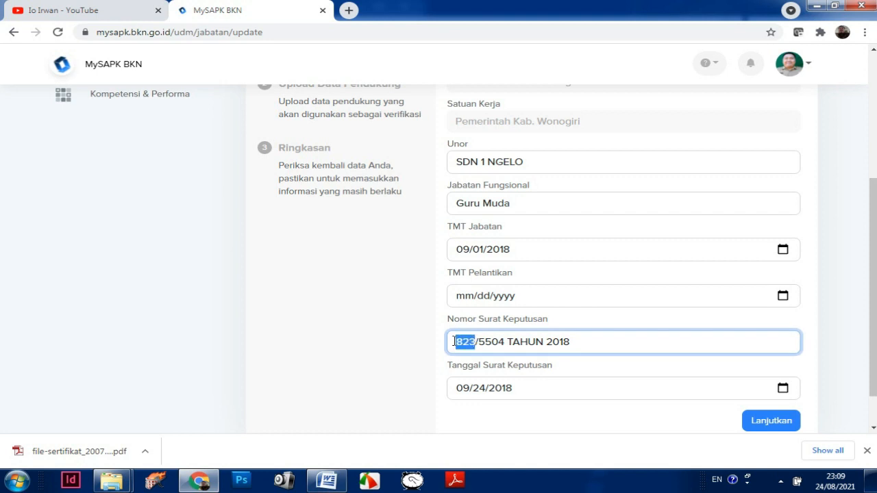
drag(512, 343, 486, 342)
text(3461)
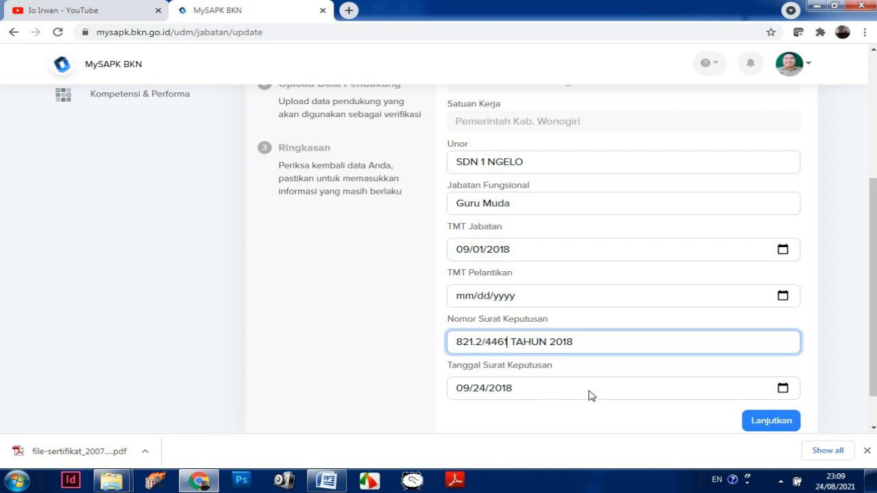
Step: Set the Tanggal Surat Keputusan decree date to 08/30/2018
click(782, 388)
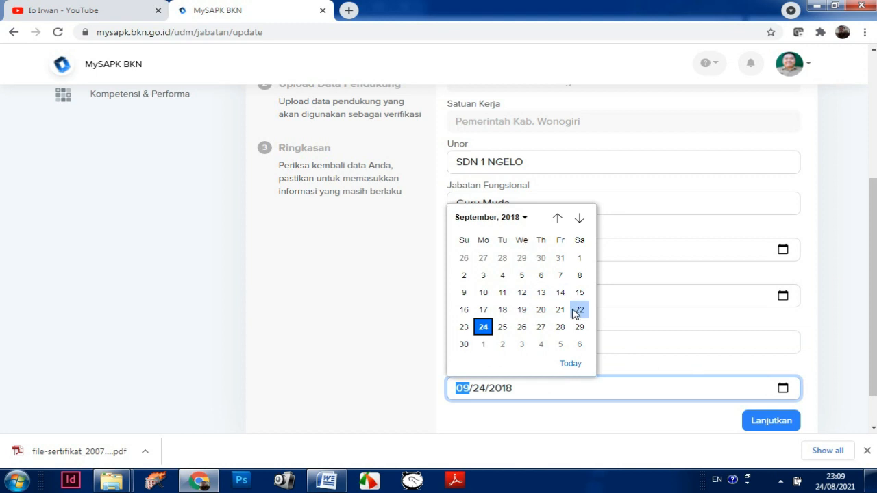
click(464, 345)
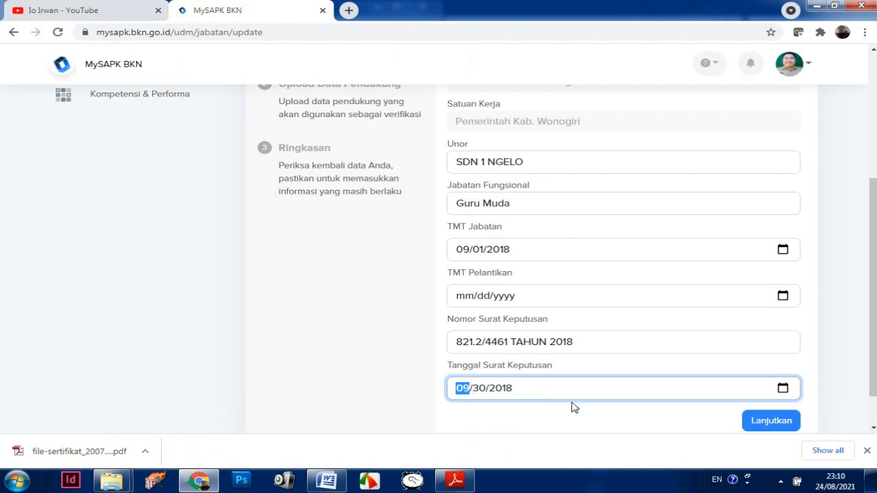
click(783, 388)
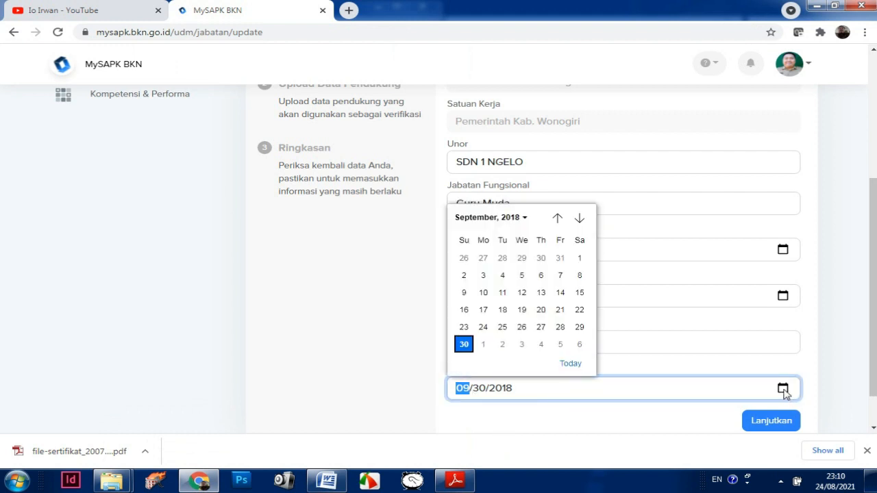
click(485, 218)
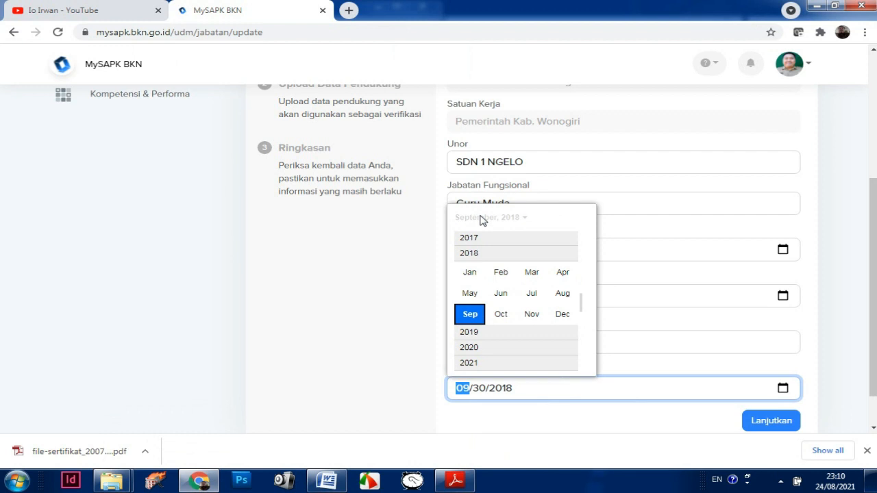
click(565, 295)
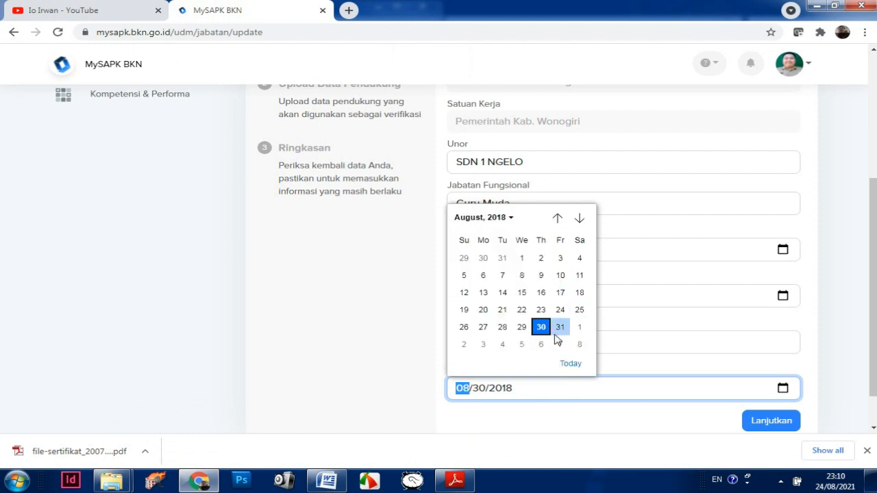
click(831, 388)
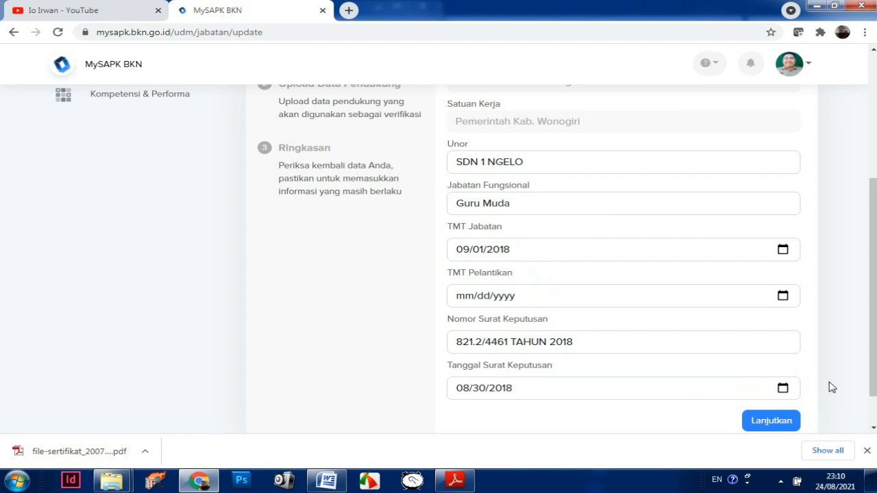
mouse_move(873, 370)
mouse_down()
mouse_move(873, 301)
mouse_move(873, 376)
mouse_up()
Step: Continue to the Upload Data Pendukung step
click(771, 407)
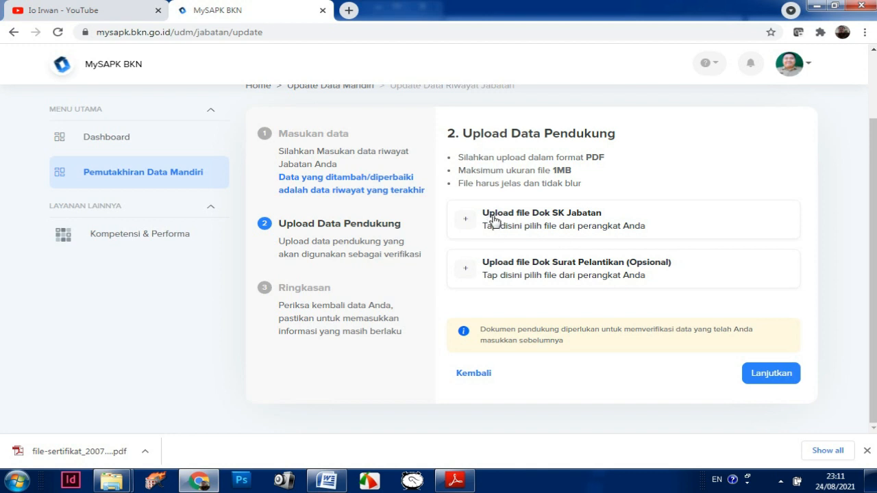
Step: Upload the SK JABATAN FUNGSIONAL GURU MUDA PDF as the Dok SK Jabatan document
click(487, 217)
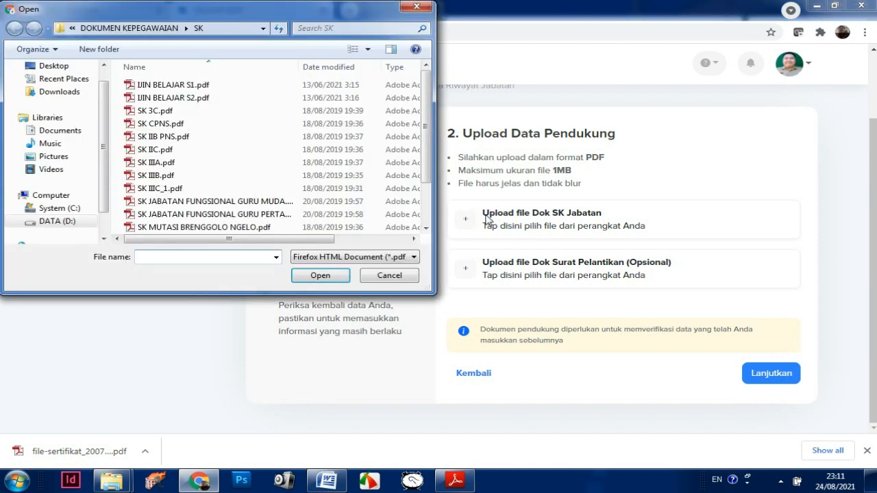
click(242, 208)
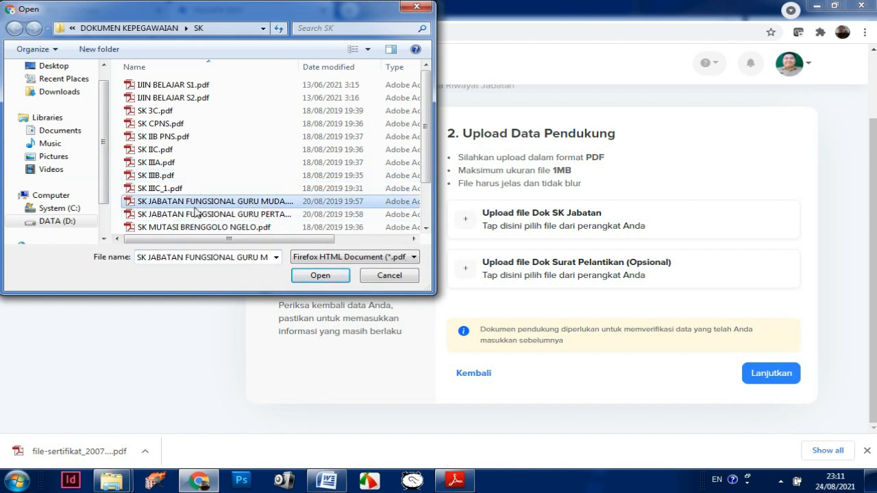
click(321, 275)
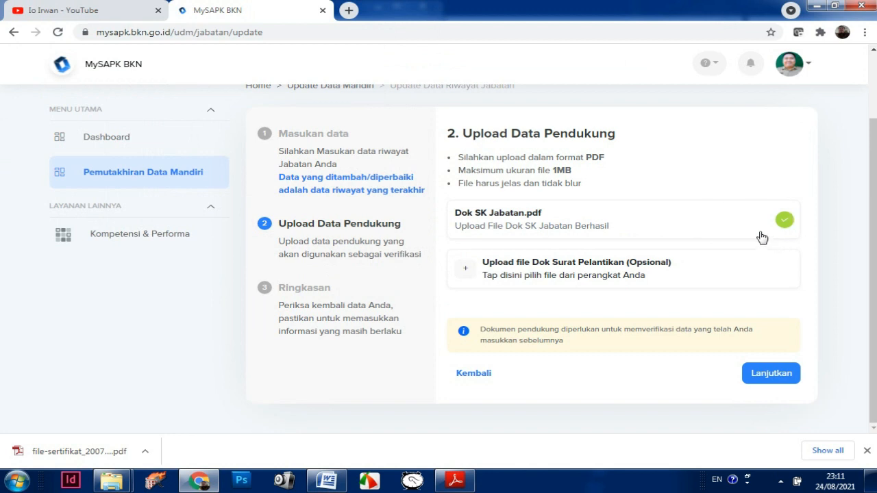
Step: Go to the Ringkasan summary, review it, and tick the data-correctness declaration
click(775, 382)
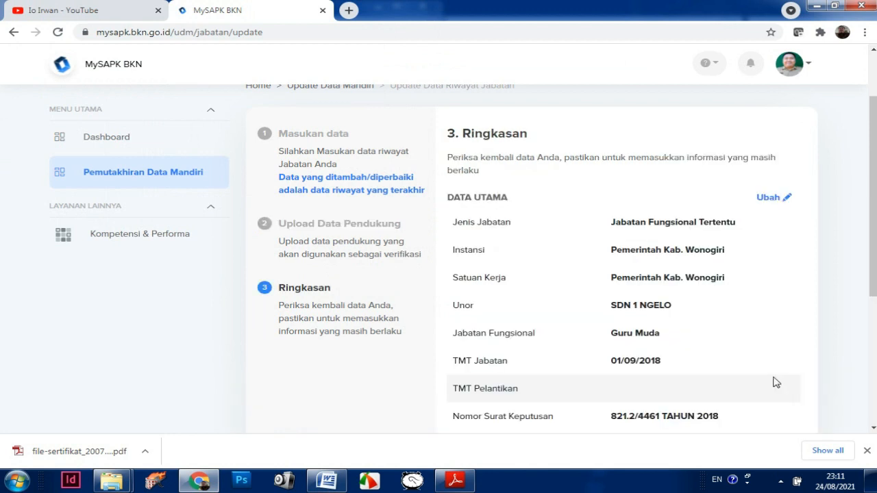
drag(874, 219, 872, 300)
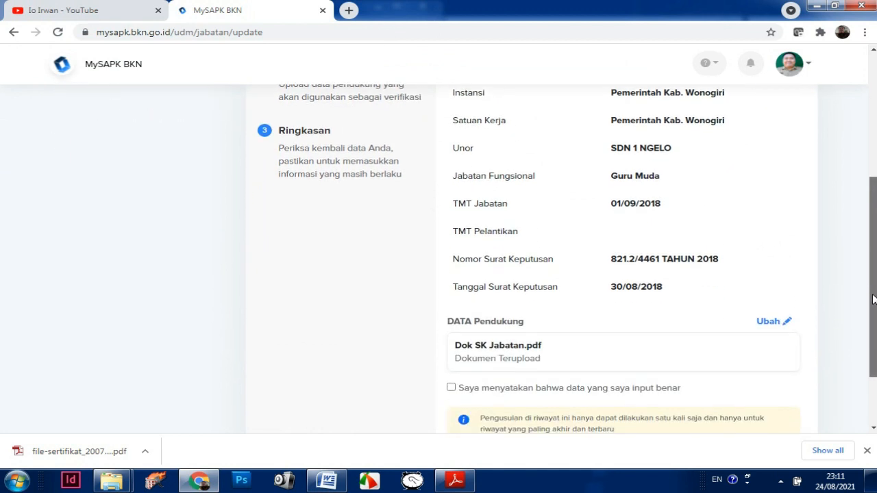
drag(872, 205, 871, 245)
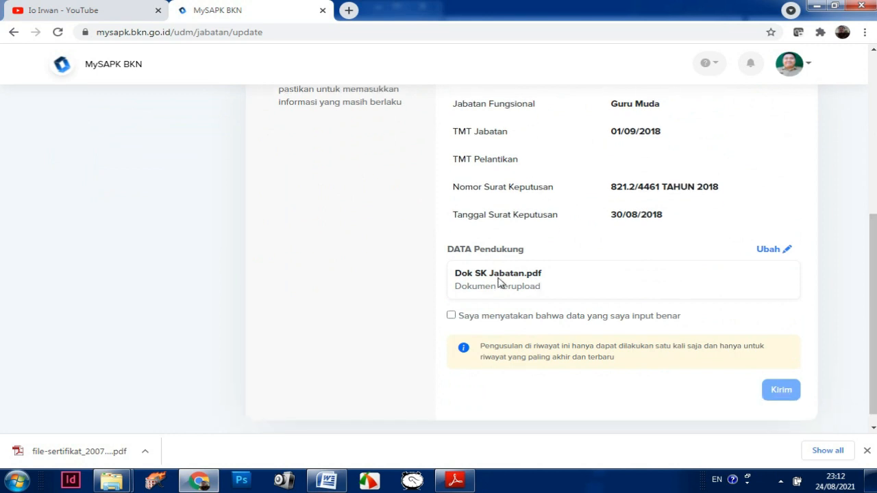
click(452, 317)
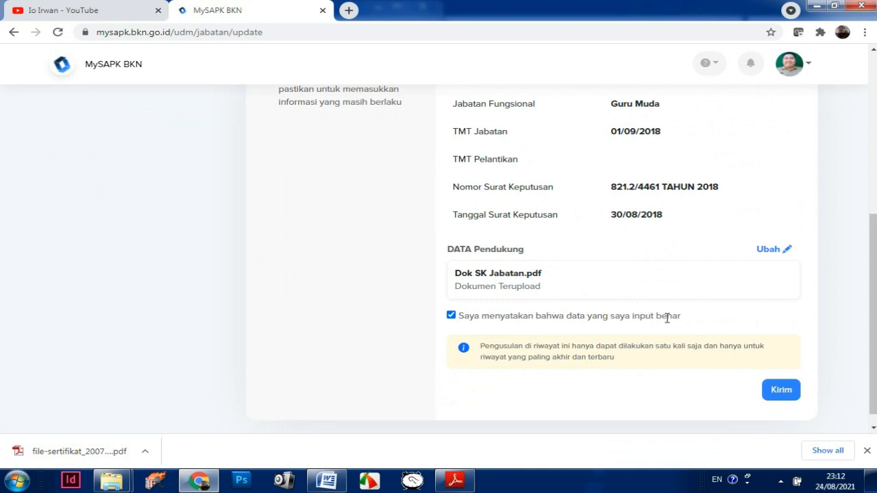
scroll(788, 342, down, 1)
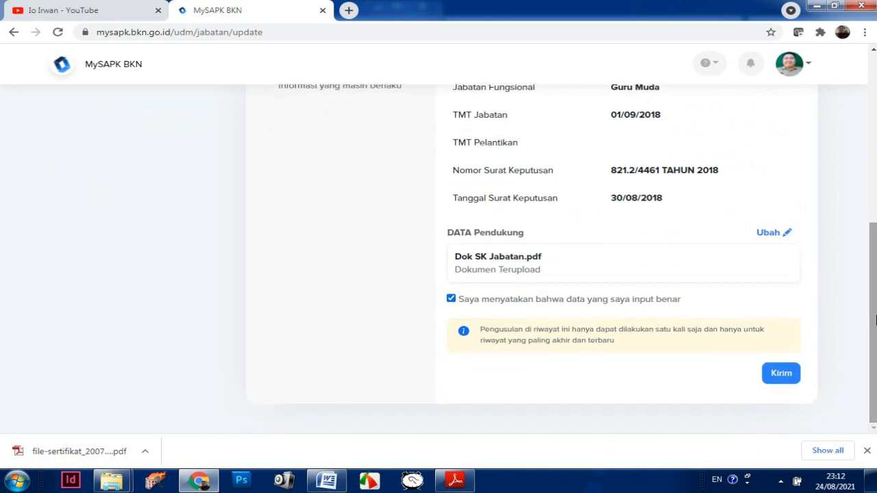
Step: Submit the Jabatan change proposal with Kirim and view the submission history
click(788, 385)
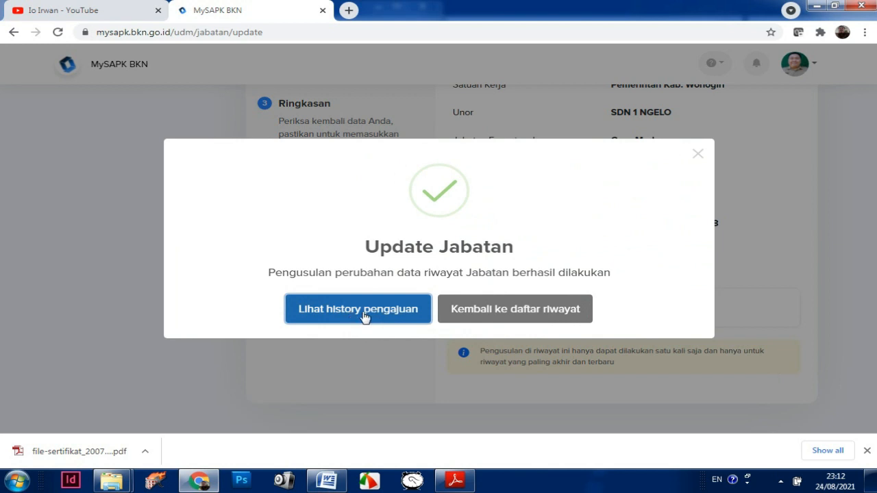
click(365, 317)
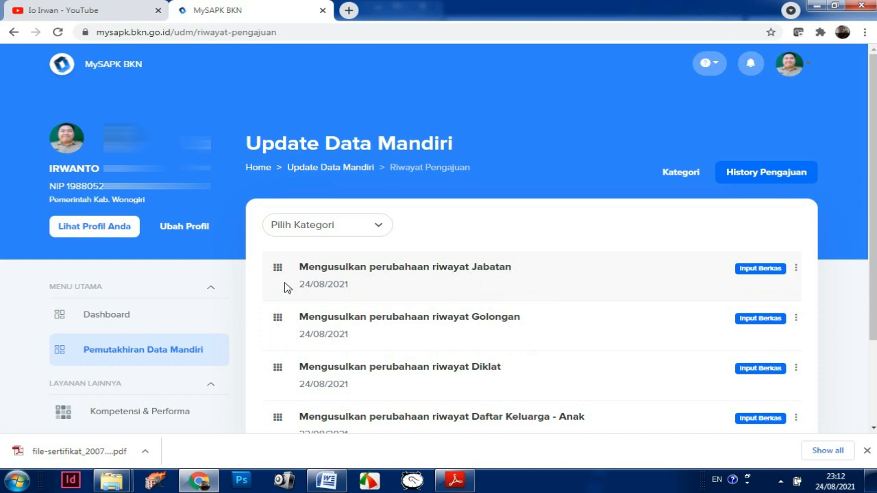
Step: Return to the Pemutakhiran Data Mandiri categories to confirm Riwayat Jabatan shows Selesai
click(121, 354)
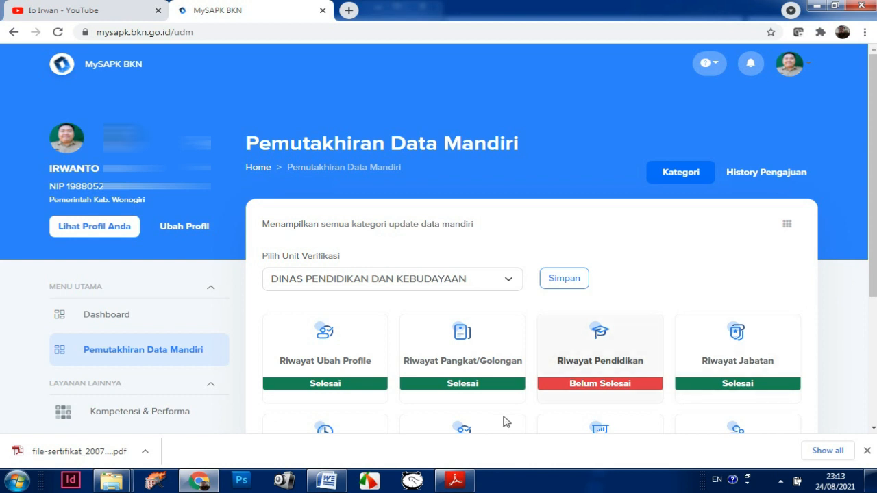
click(368, 484)
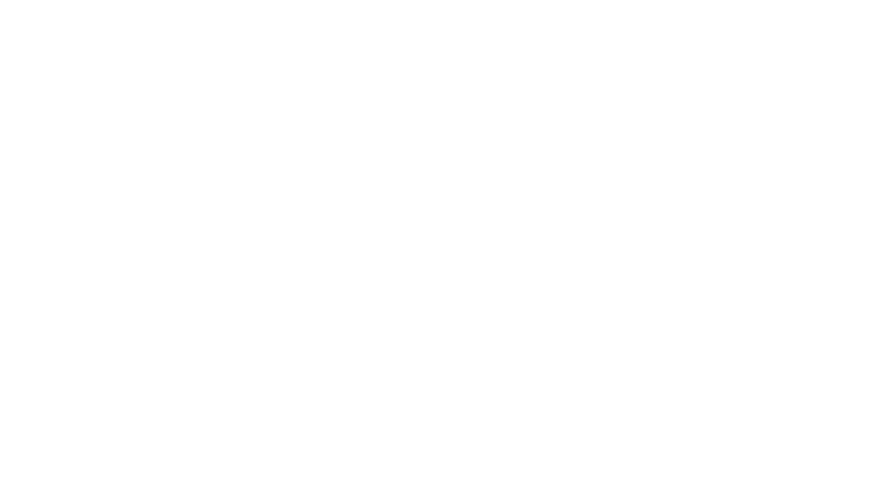